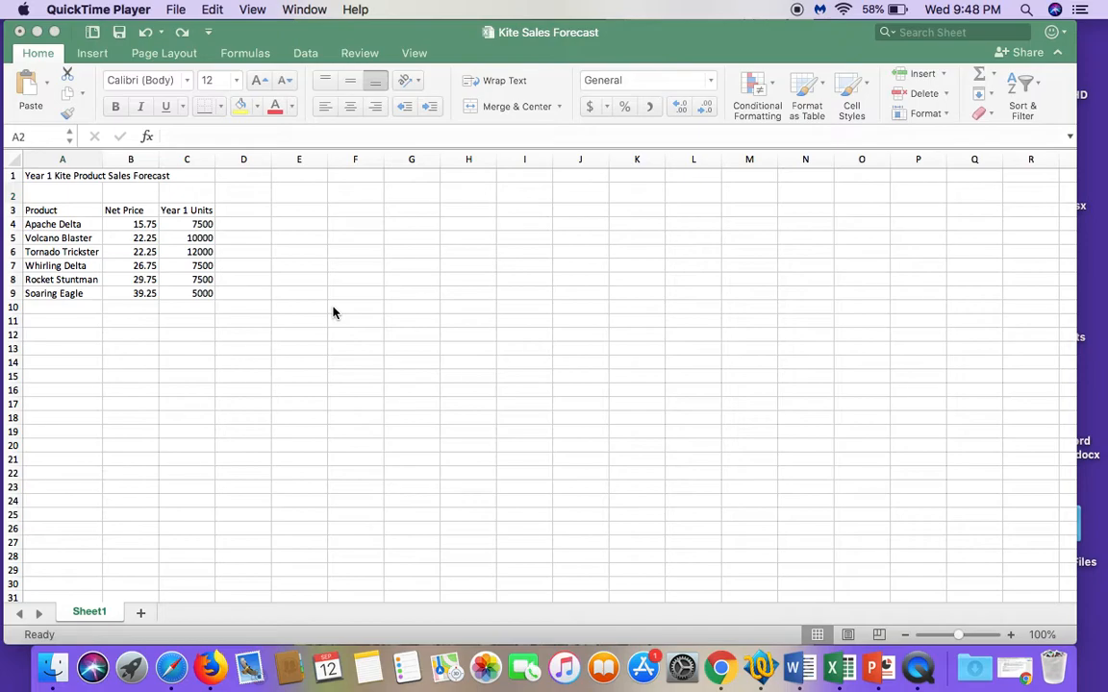
Enter the column heading "Year 1 Sales" in cell D3.
{"action": "left_click", "coordinate": [242, 211]}
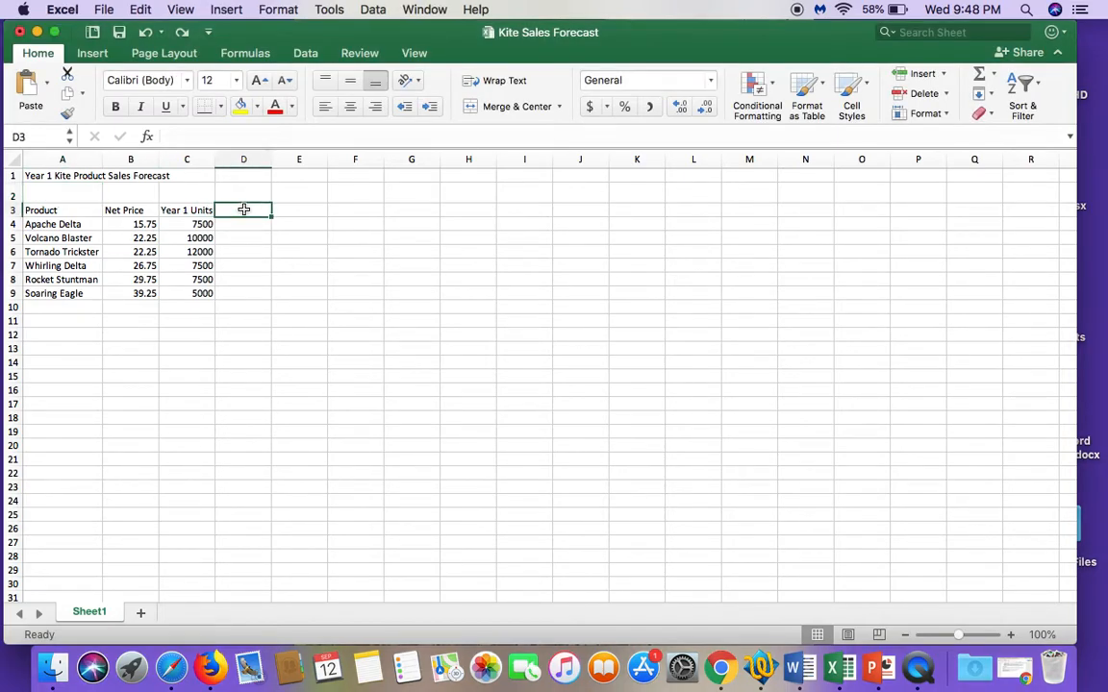
{"action": "type", "text": "Year "}
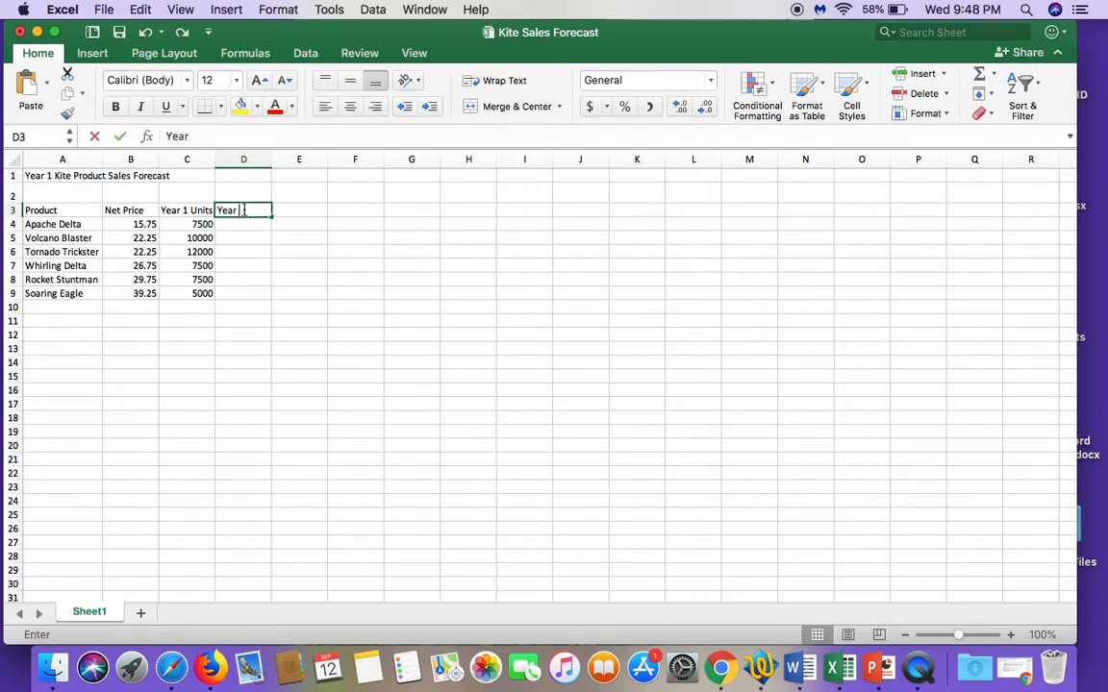
{"action": "type", "text": "1 Sales"}
{"action": "key", "text": "Return"}
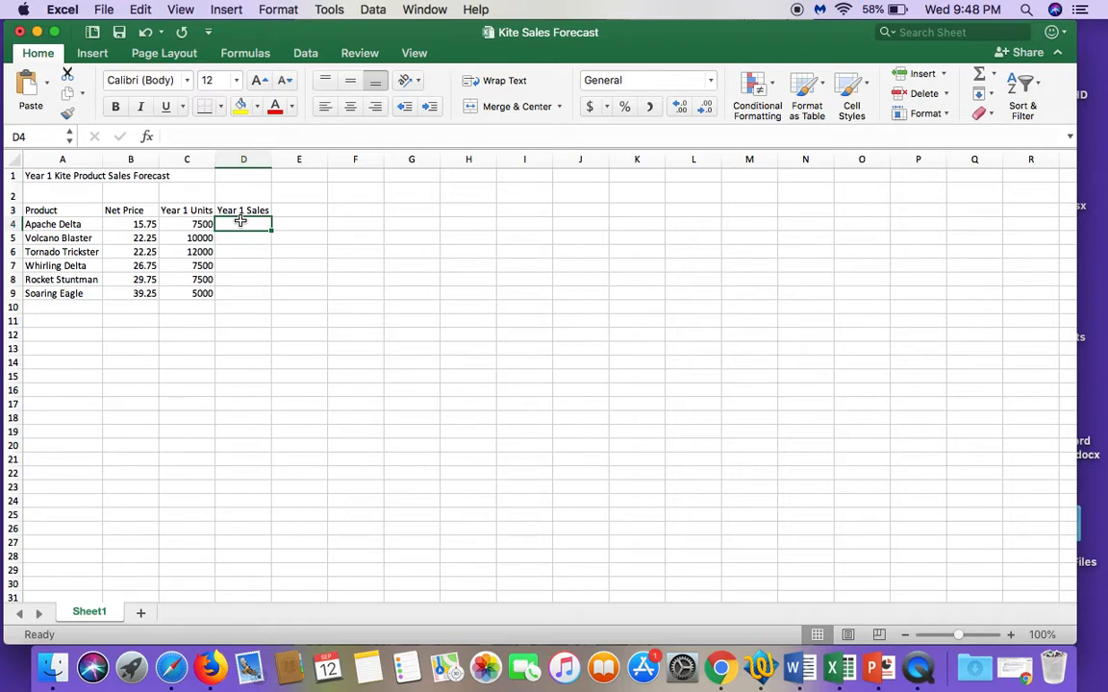
Enter the formula =B4*C4 in cell D4 to multiply Apache Delta's net price by its Year 1 units.
{"action": "type", "text": "="}
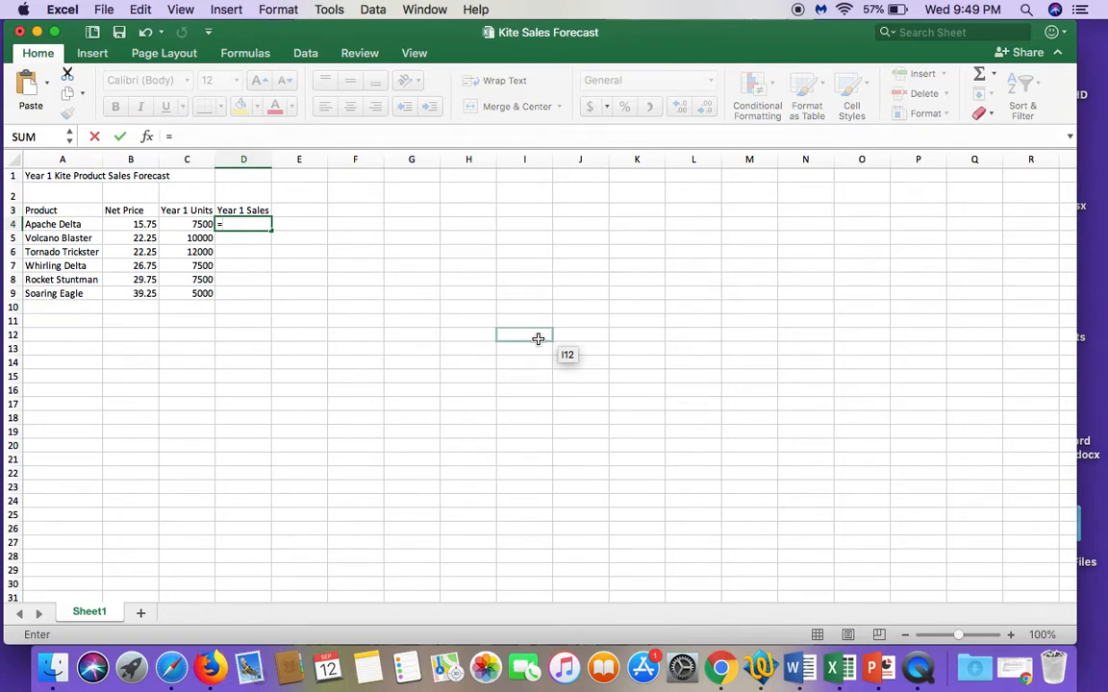
{"action": "type", "text": "B"}
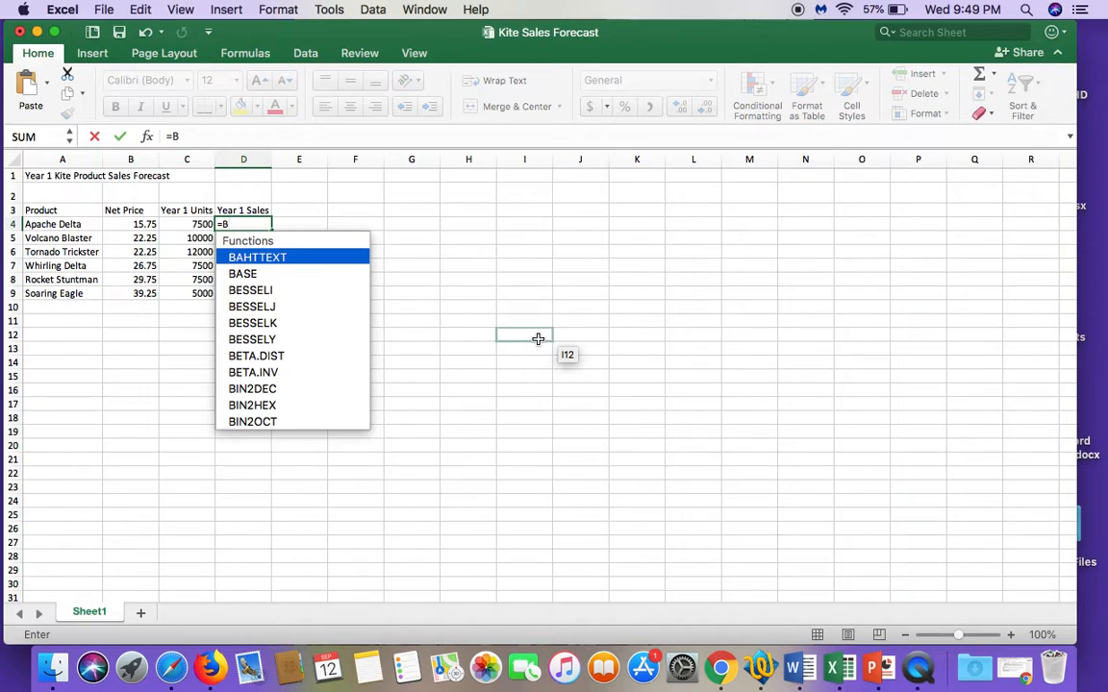
{"action": "type", "text": "4*"}
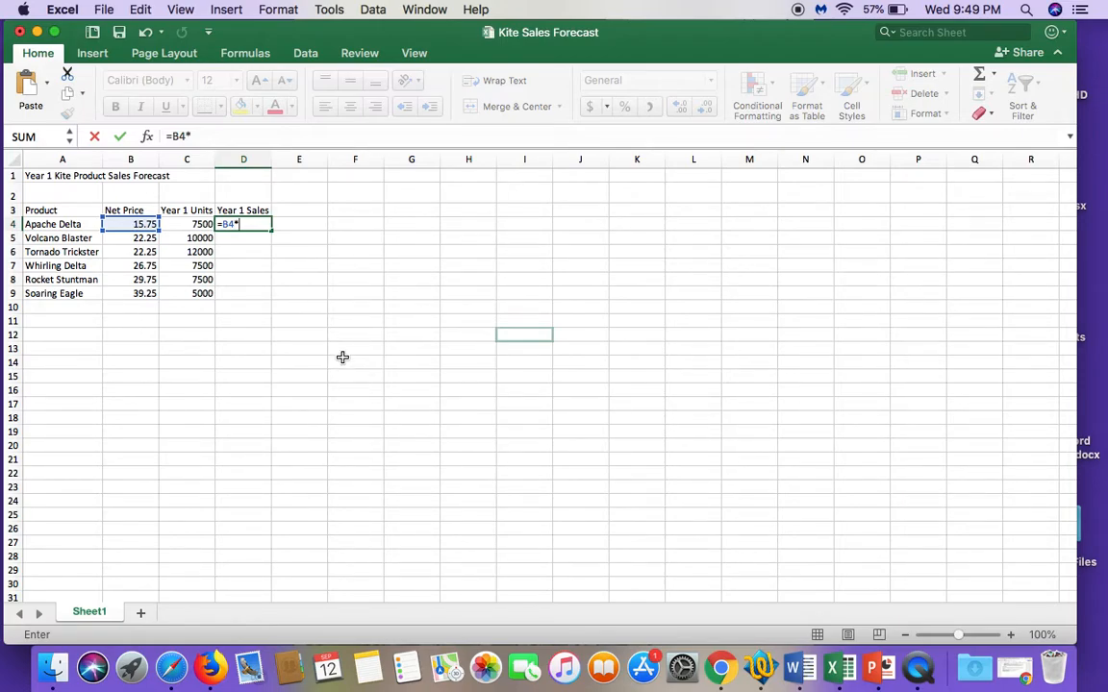
{"action": "left_click", "coordinate": [192, 224]}
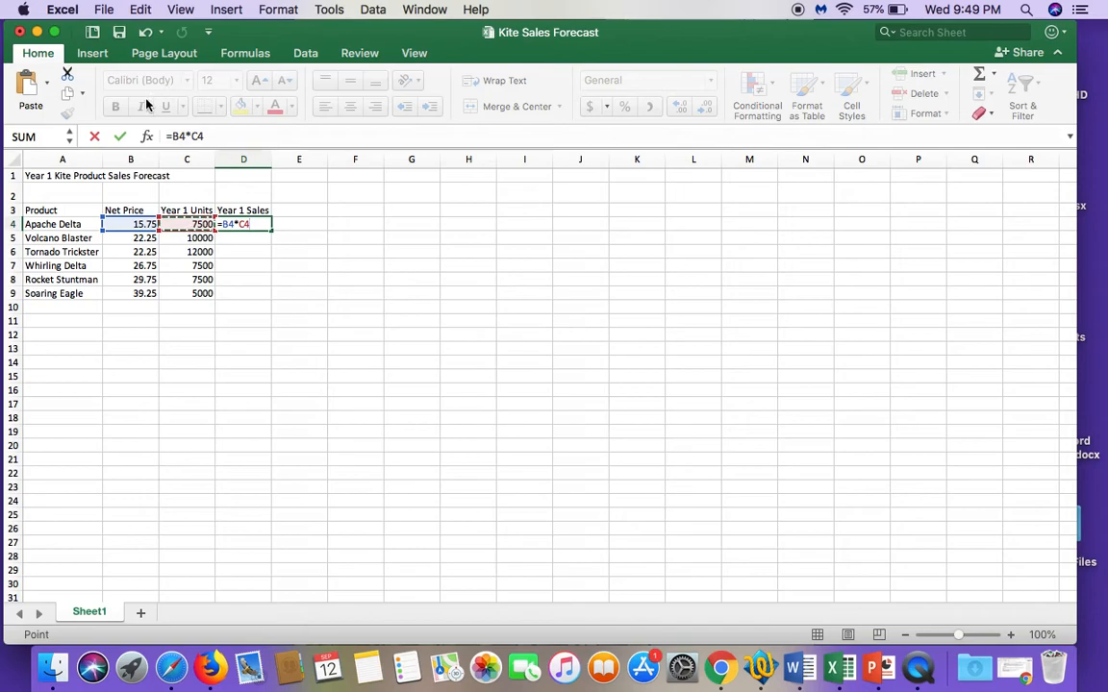
{"action": "left_click", "coordinate": [120, 137]}
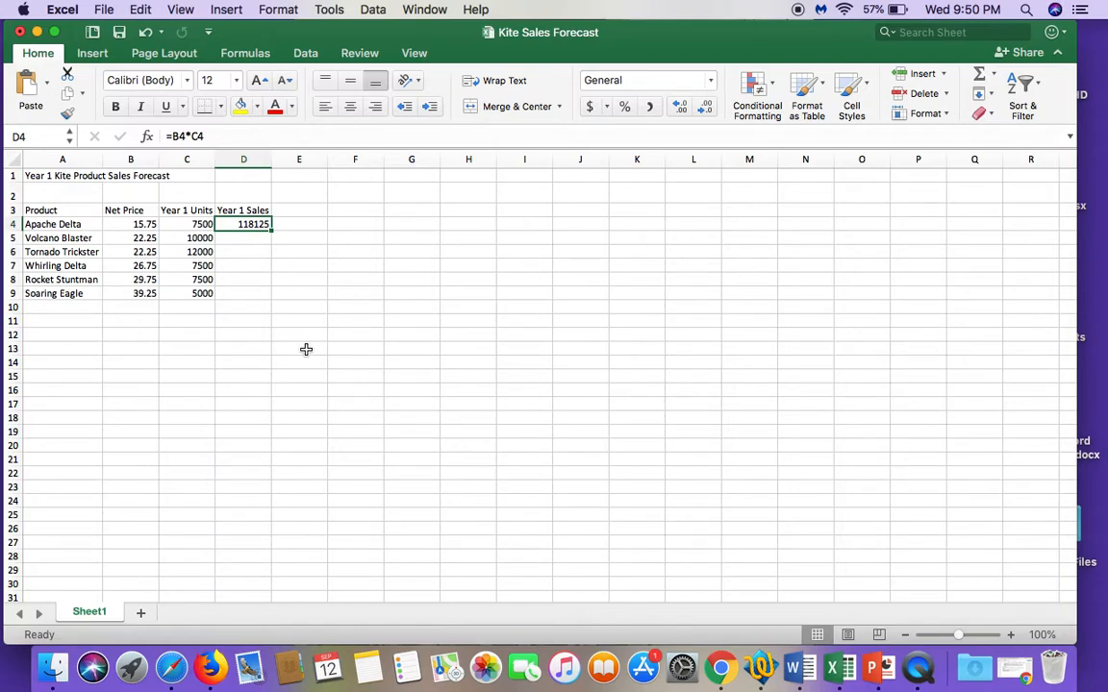
Fill the Year 1 Sales formula from D4 down through D9 for the remaining products.
{"action": "left_click", "coordinate": [247, 240]}
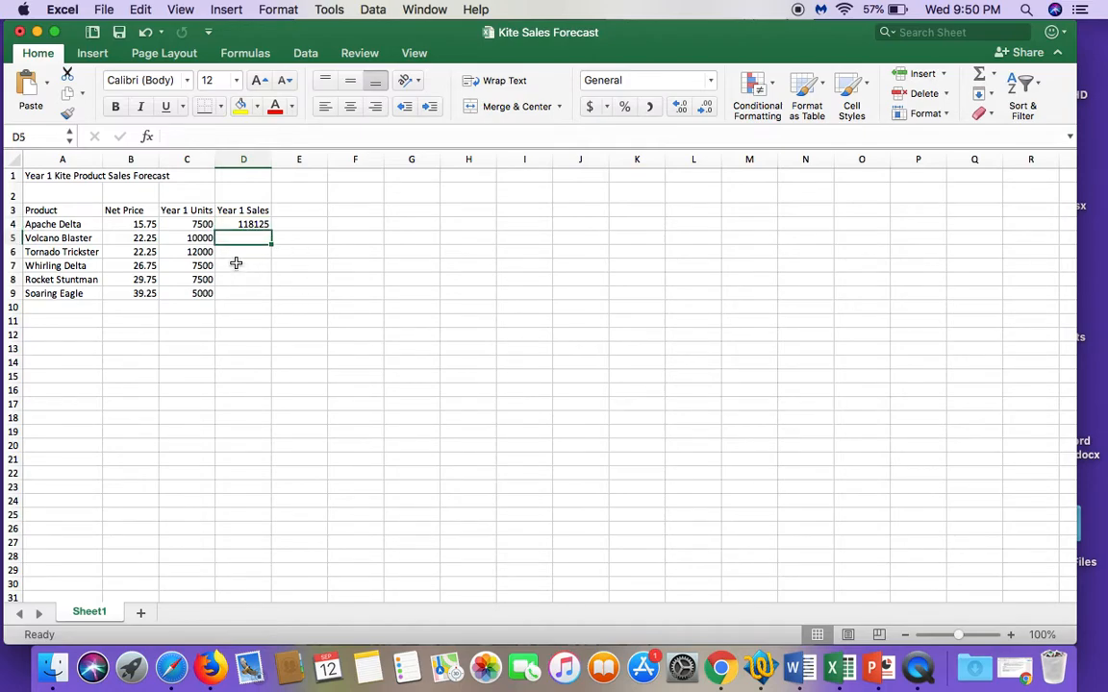
{"action": "left_click", "coordinate": [244, 223]}
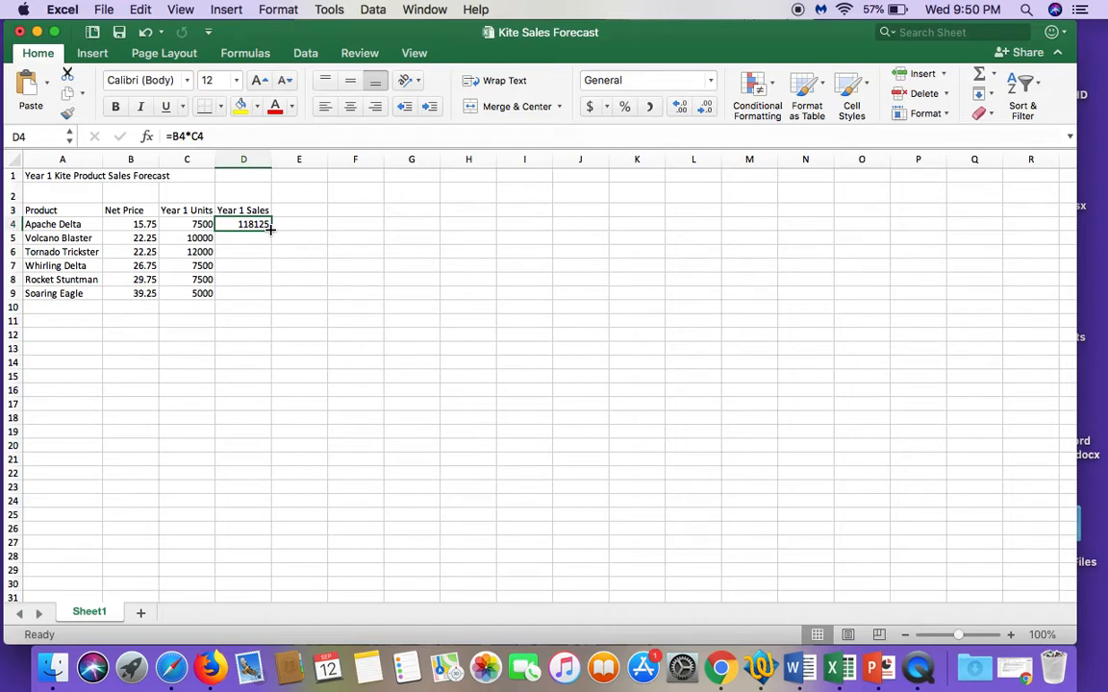
{"action": "left_click_drag", "start_coordinate": [270, 229], "coordinate": [266, 301]}
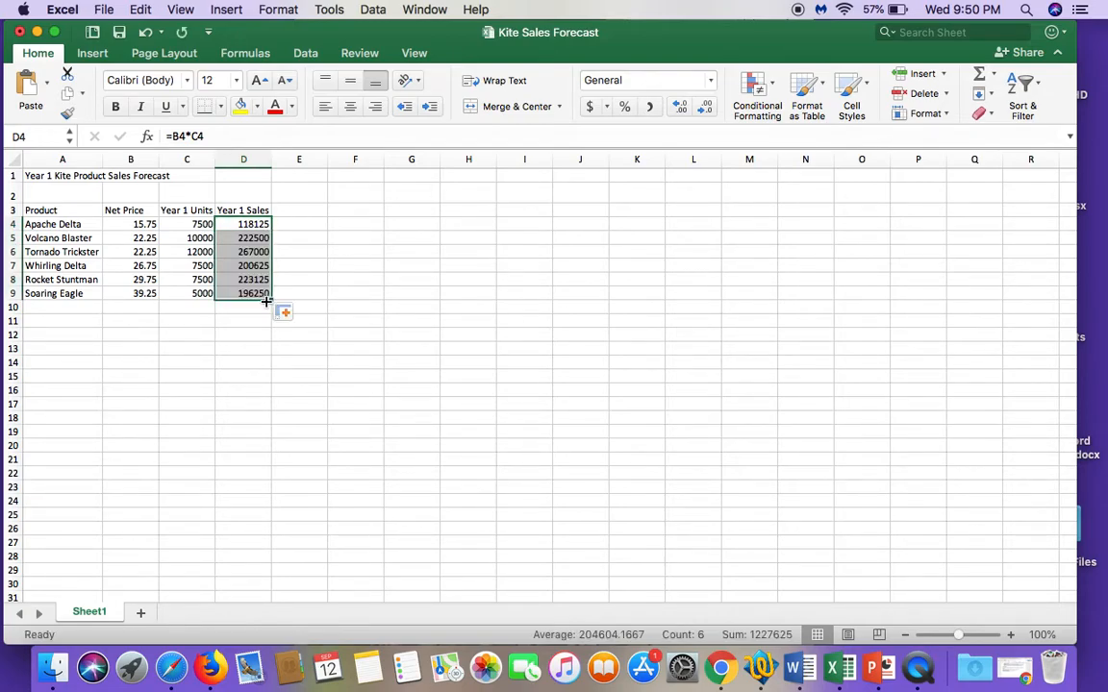
Check the formula in each Year 1 Sales cell from D4 to D9 for its relative row references.
{"action": "left_click", "coordinate": [259, 224]}
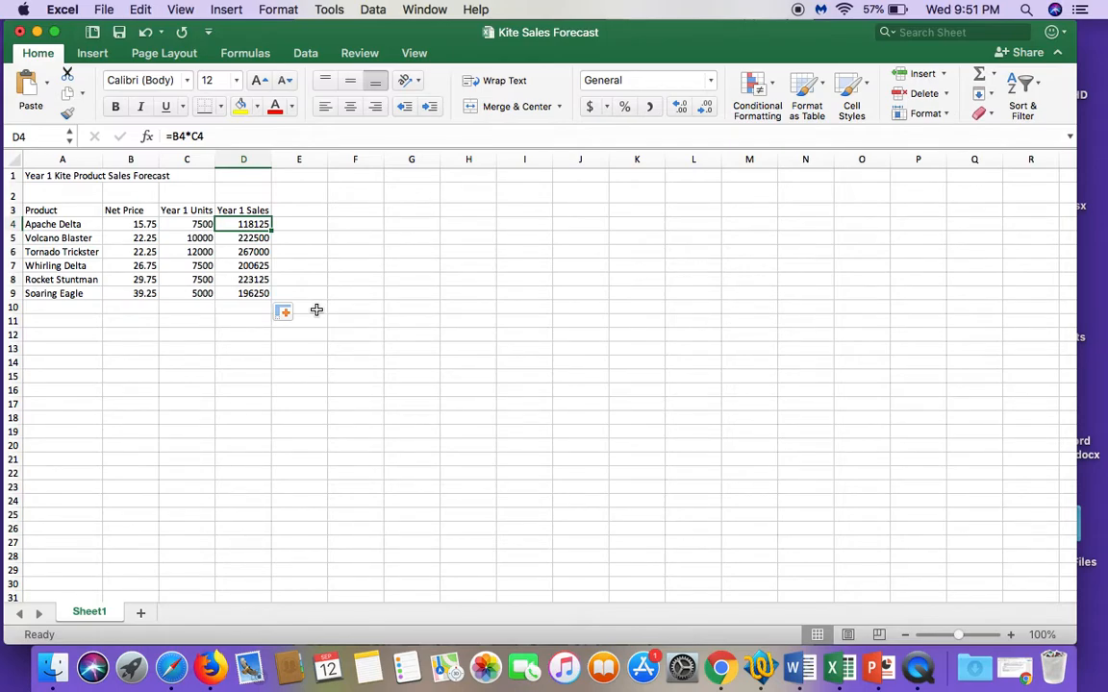
{"action": "key", "text": "Down"}
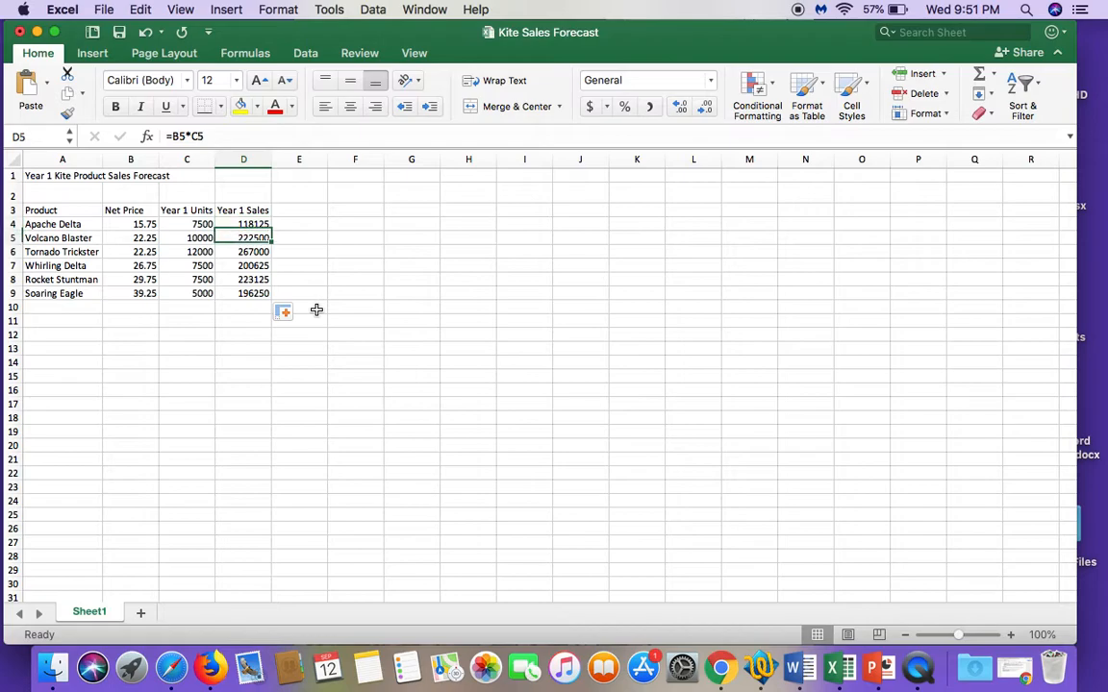
{"action": "key", "text": "Down"}
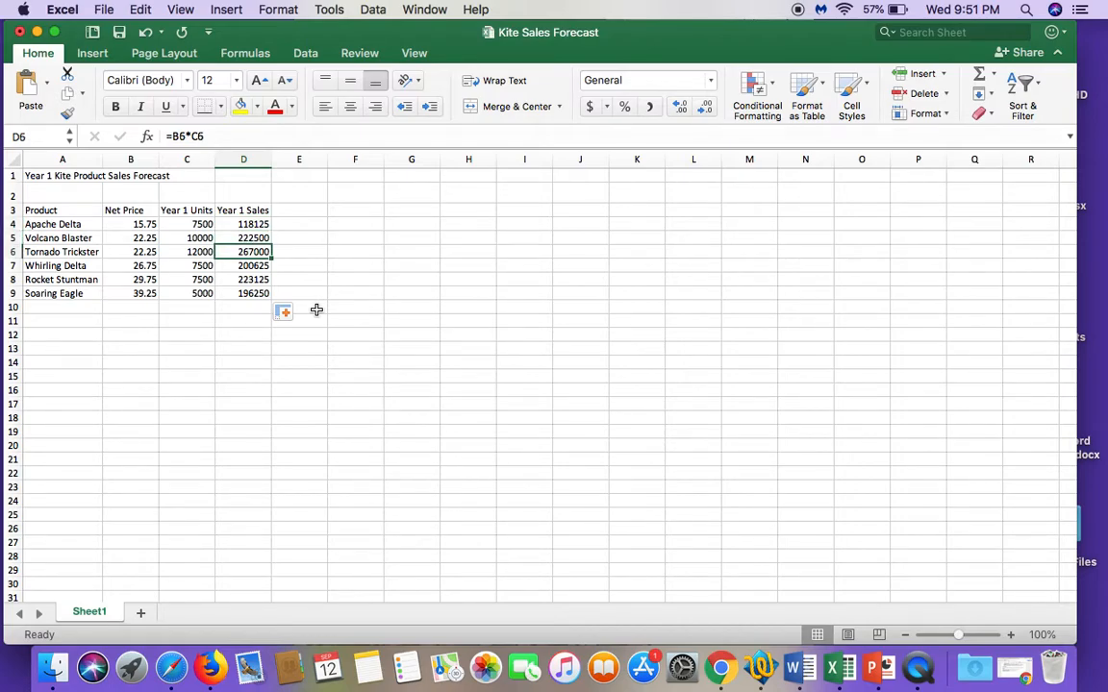
{"action": "key", "text": "Down"}
{"action": "key", "text": "Down"}
{"action": "key", "text": "Down"}
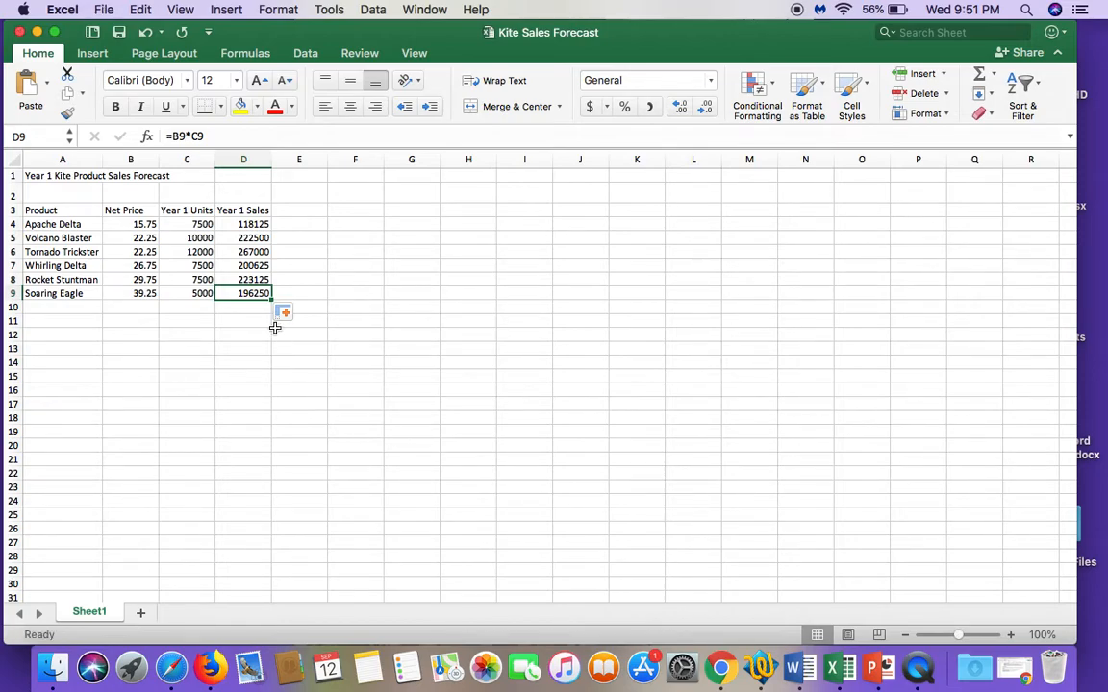
Total the Year 1 Units column in cell C10 with AutoSum over C4:C9.
{"action": "left_click", "coordinate": [204, 305]}
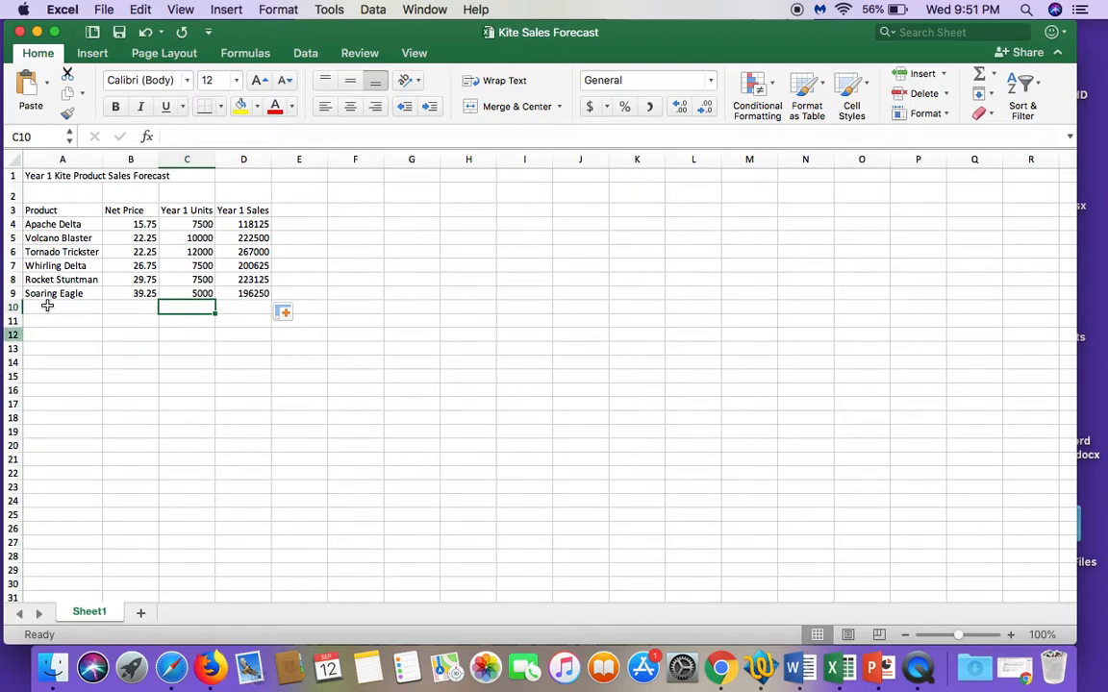
{"action": "left_click", "coordinate": [994, 76]}
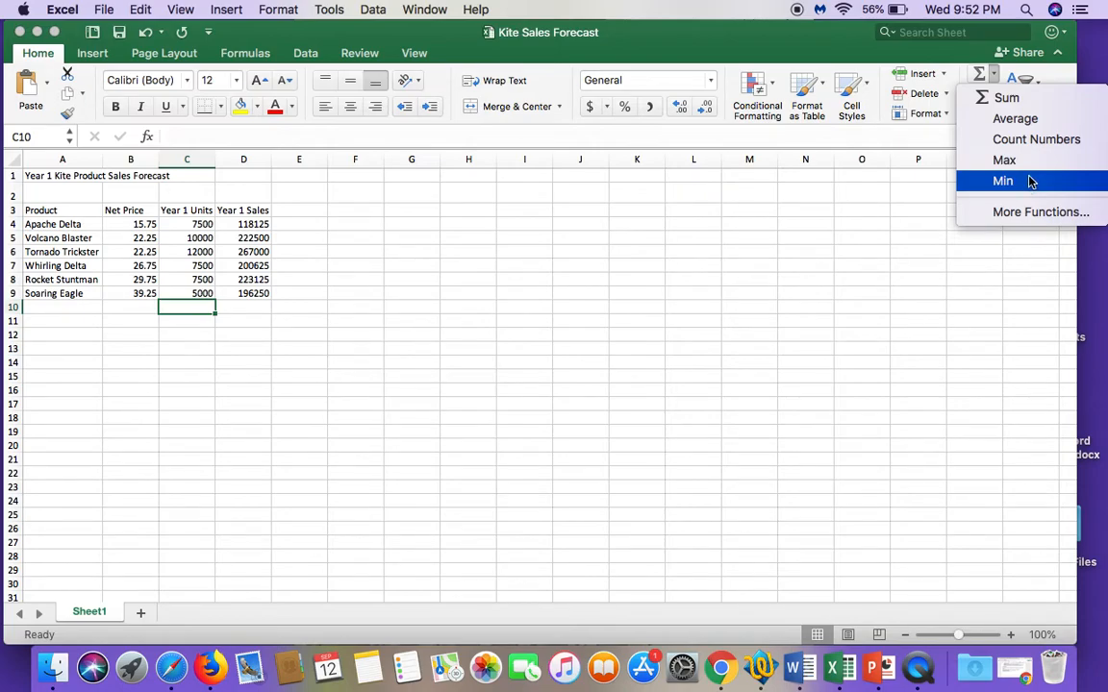
{"action": "left_click", "coordinate": [256, 333]}
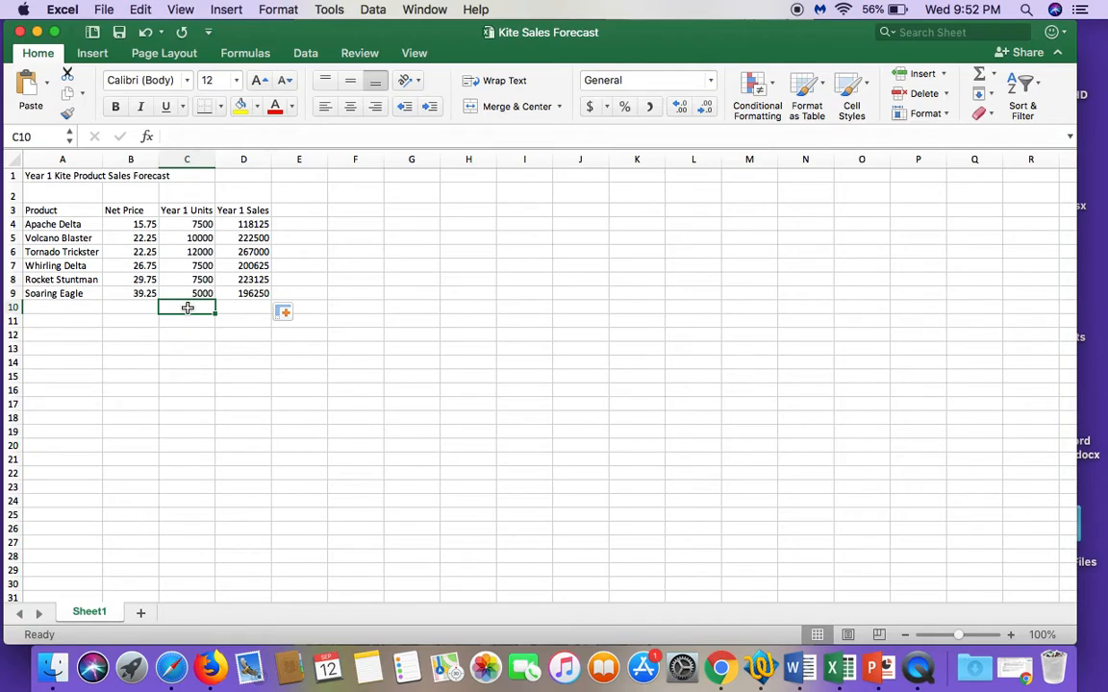
{"action": "left_click_drag", "start_coordinate": [187, 222], "coordinate": [195, 294]}
{"action": "left_click", "coordinate": [194, 306]}
{"action": "left_click", "coordinate": [976, 77]}
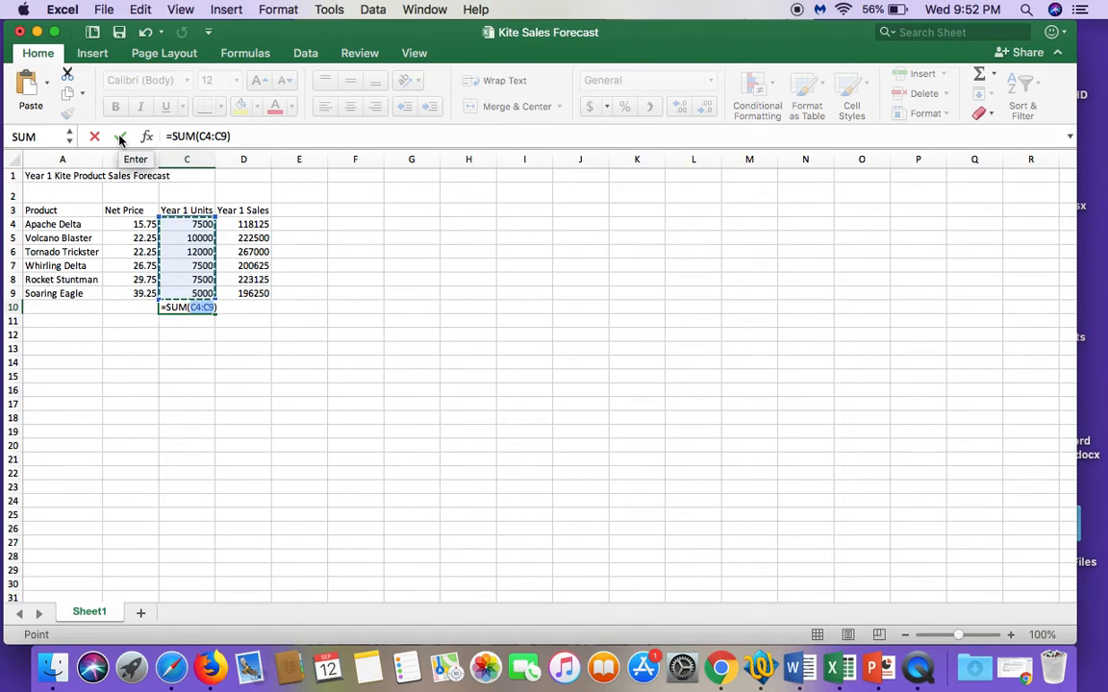
{"action": "left_click", "coordinate": [980, 76]}
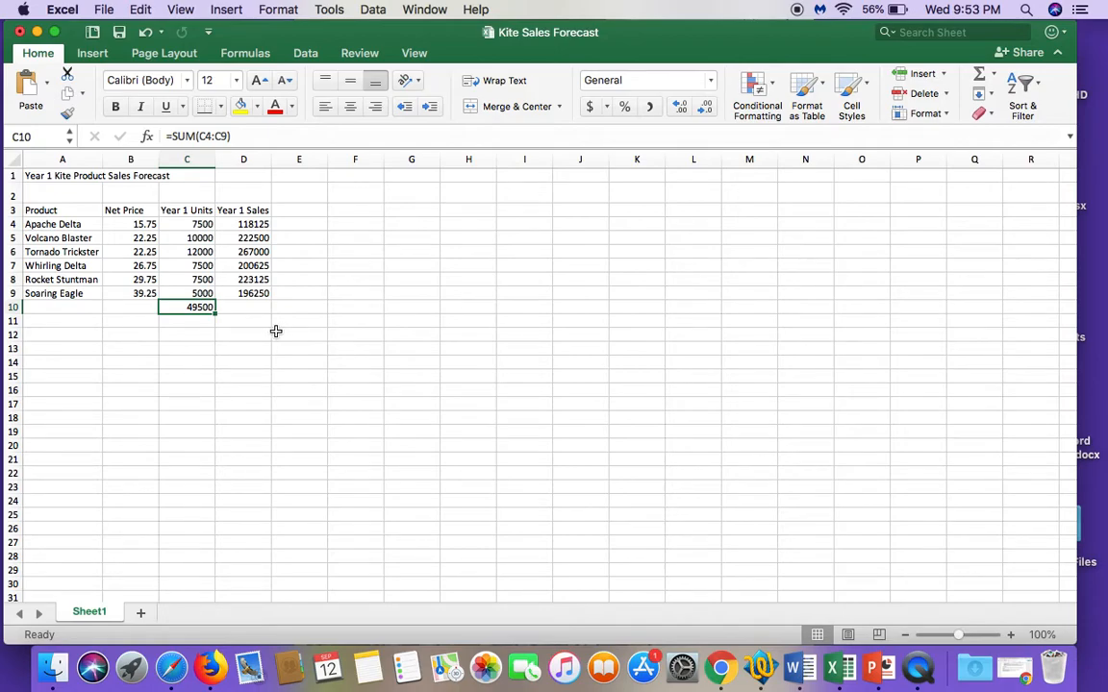
Total the Year 1 Sales column in cell D10 with the Sum function over D4:D9.
{"action": "left_click", "coordinate": [249, 308]}
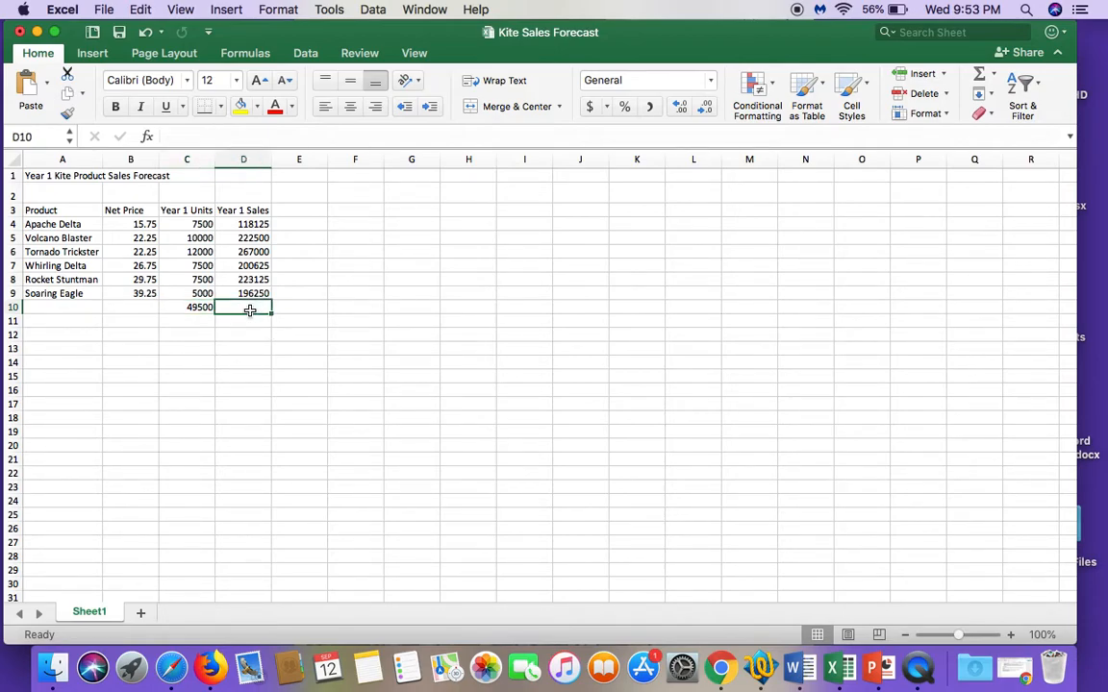
{"action": "left_click", "coordinate": [188, 307]}
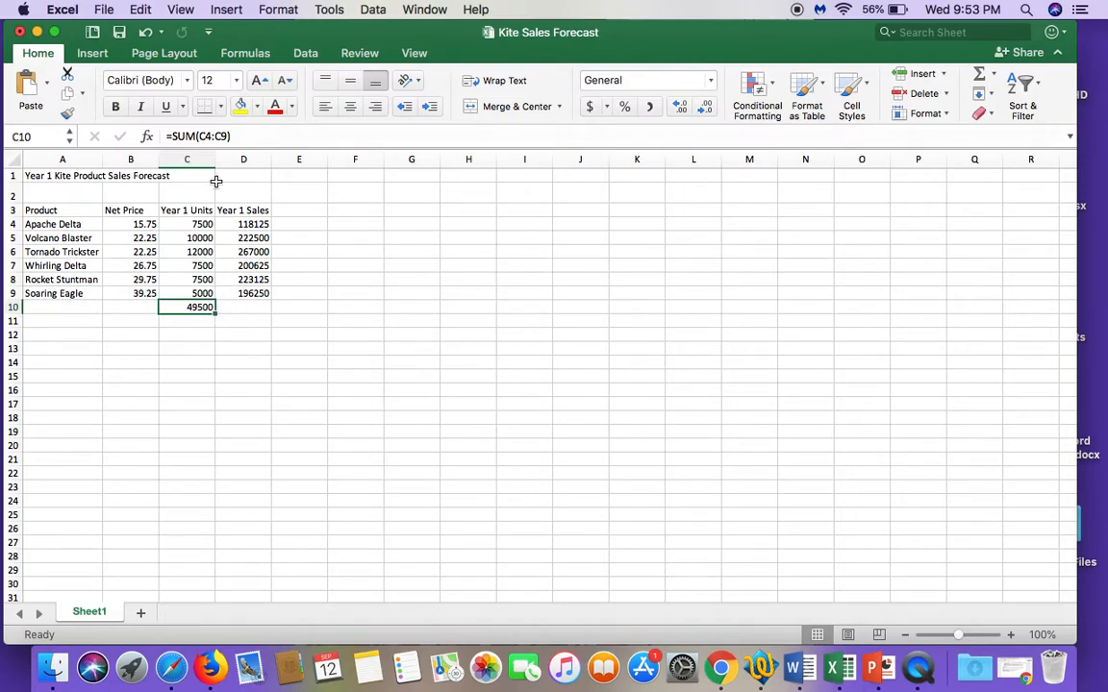
{"action": "left_click", "coordinate": [242, 306]}
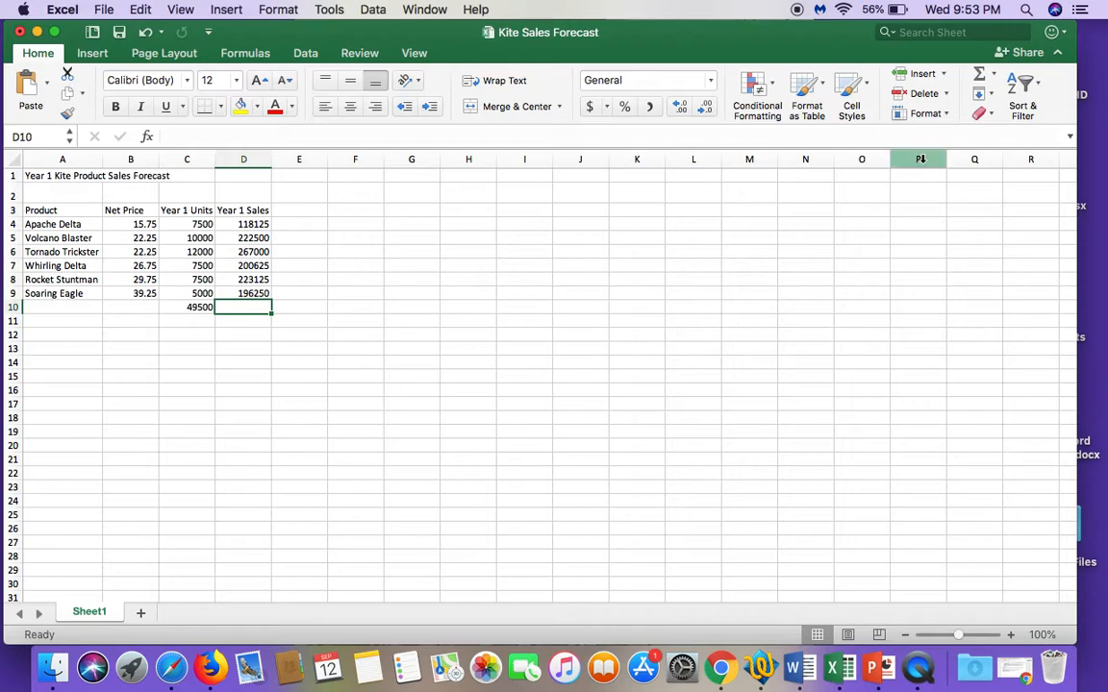
{"action": "left_click", "coordinate": [995, 76]}
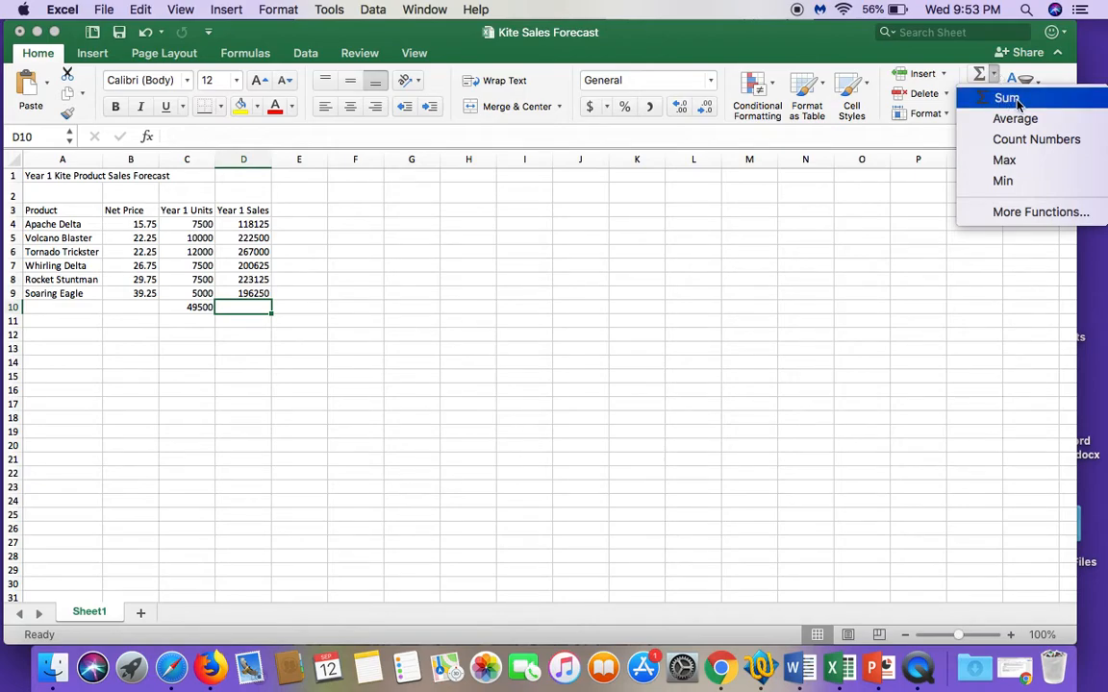
{"action": "left_click", "coordinate": [1017, 100]}
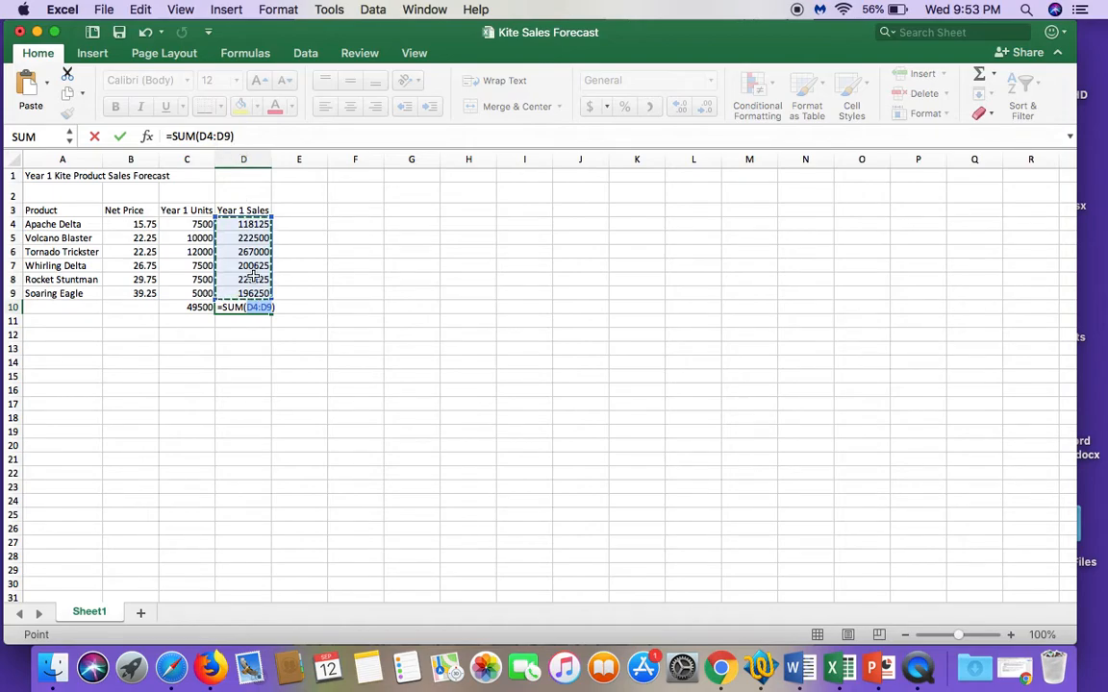
{"action": "left_click", "coordinate": [118, 137]}
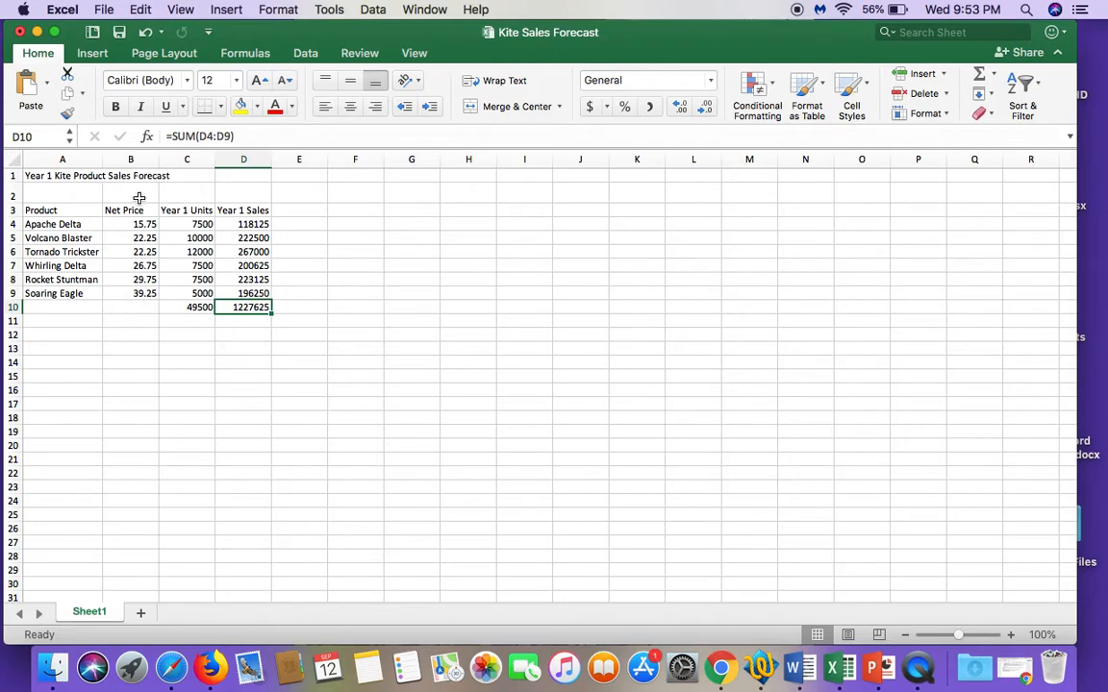
Set Apache Delta's net price in B4 to 22.25, and check its sales in D4 and the total in D10.
{"action": "left_click", "coordinate": [141, 226]}
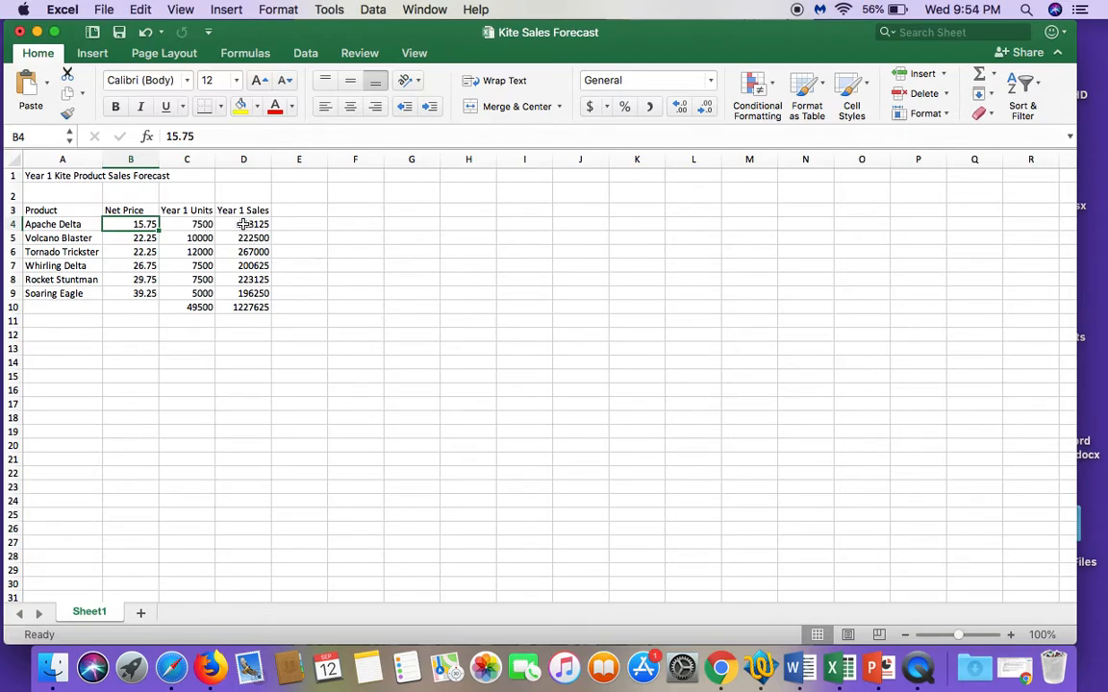
{"action": "type", "text": "22.25"}
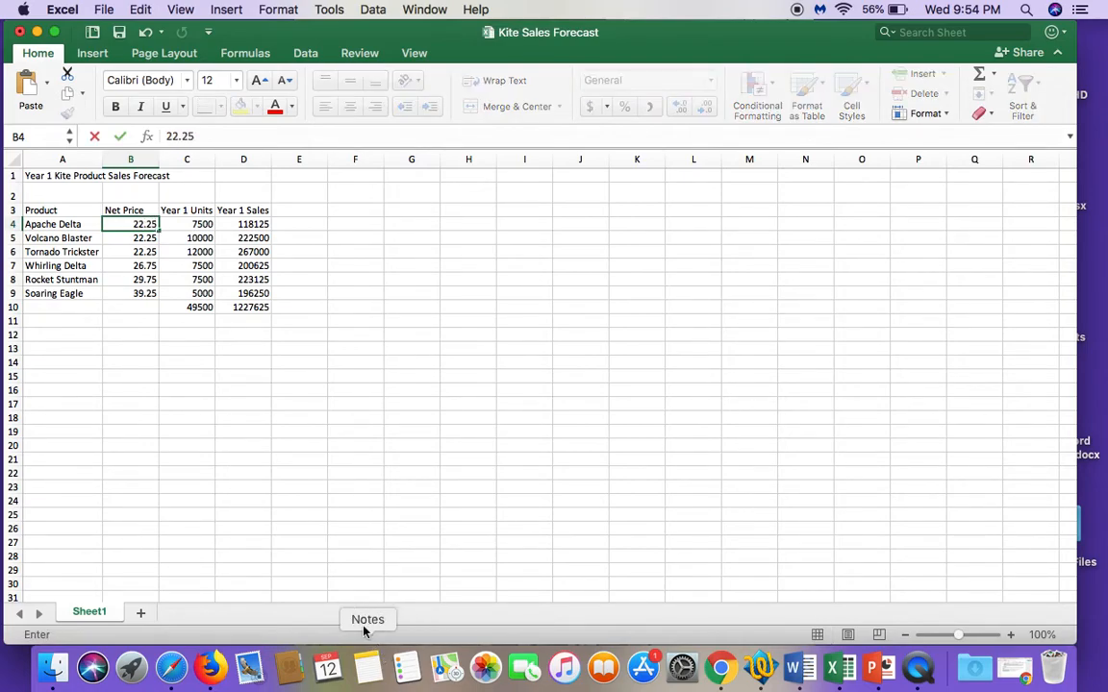
{"action": "left_click", "coordinate": [120, 138]}
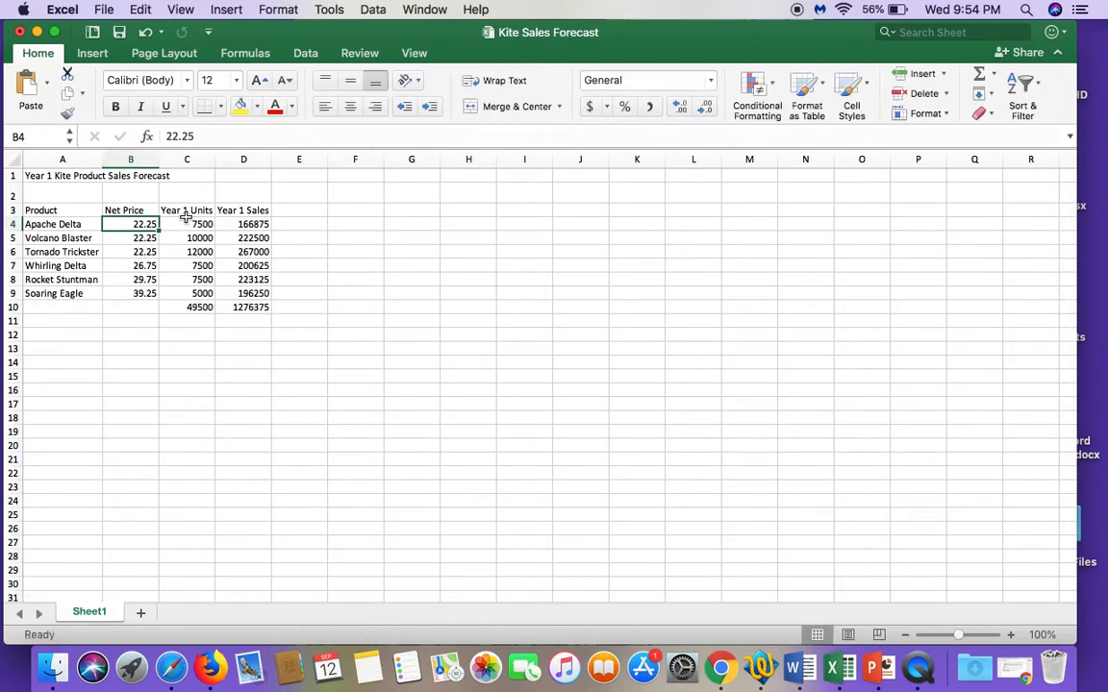
{"action": "left_click", "coordinate": [243, 224]}
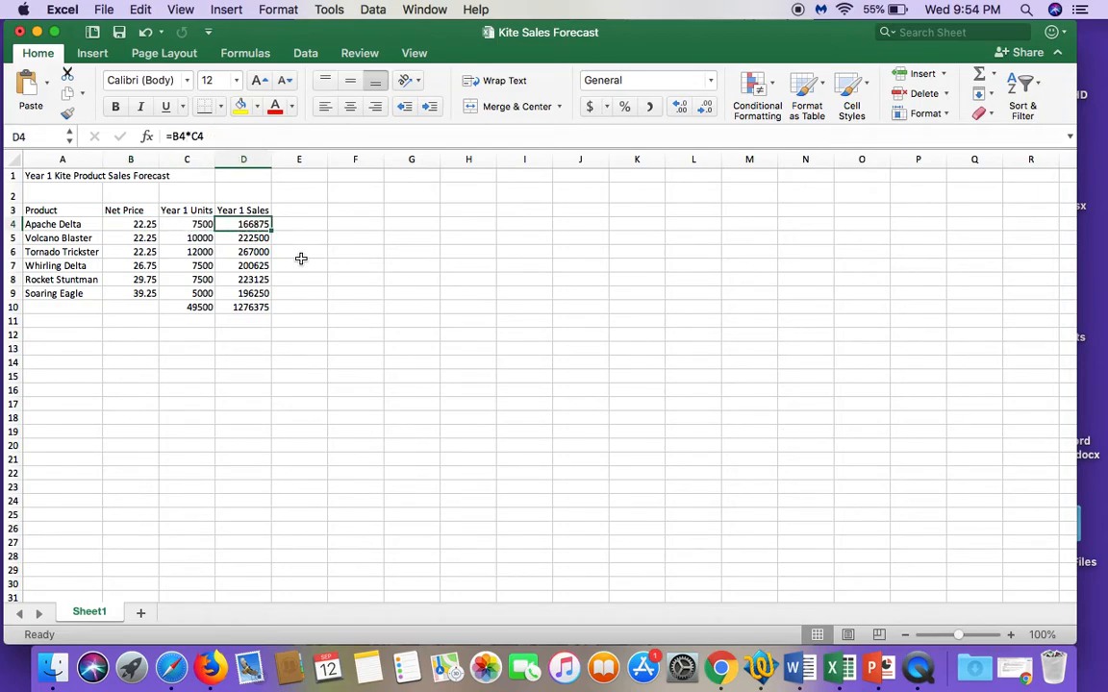
{"action": "left_click", "coordinate": [248, 308]}
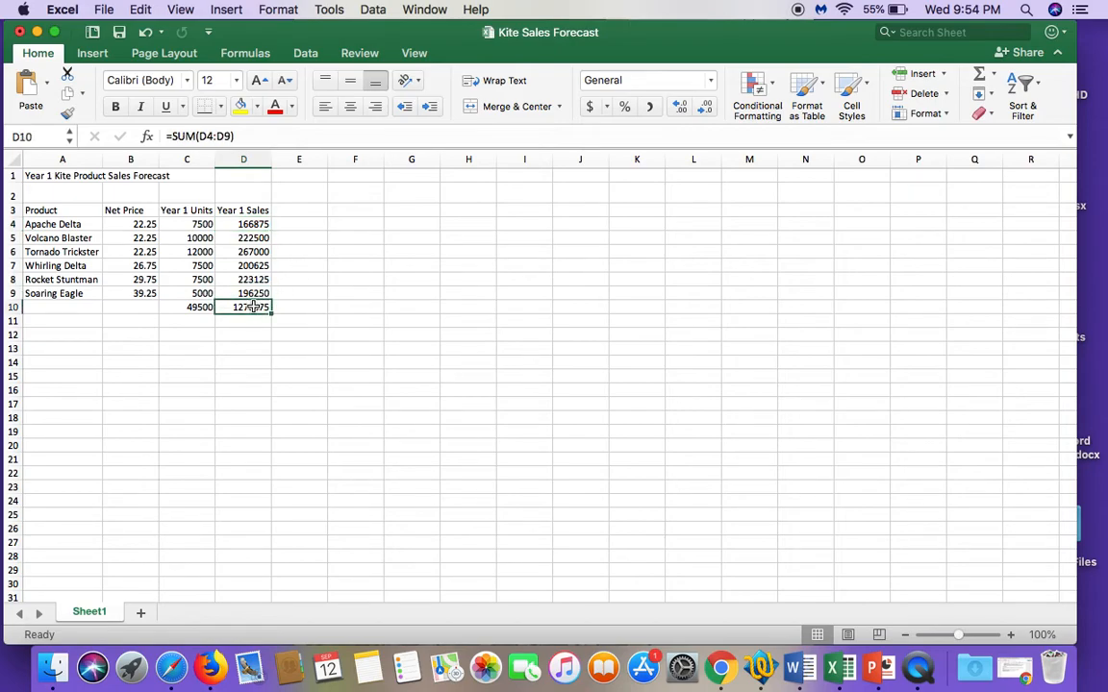